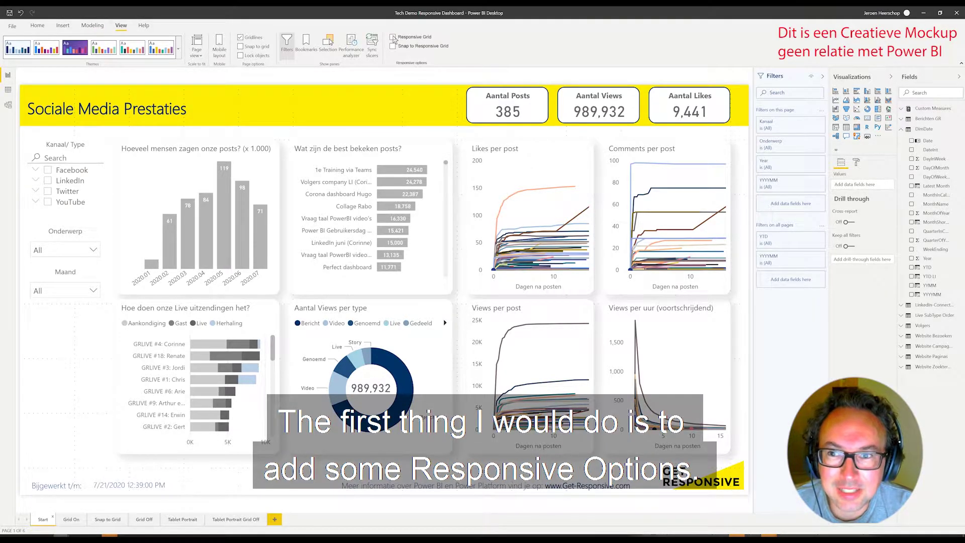
# Step: Turn on the responsive column grid over the Sociale Media Prestaties report
pyautogui.click(394, 39)
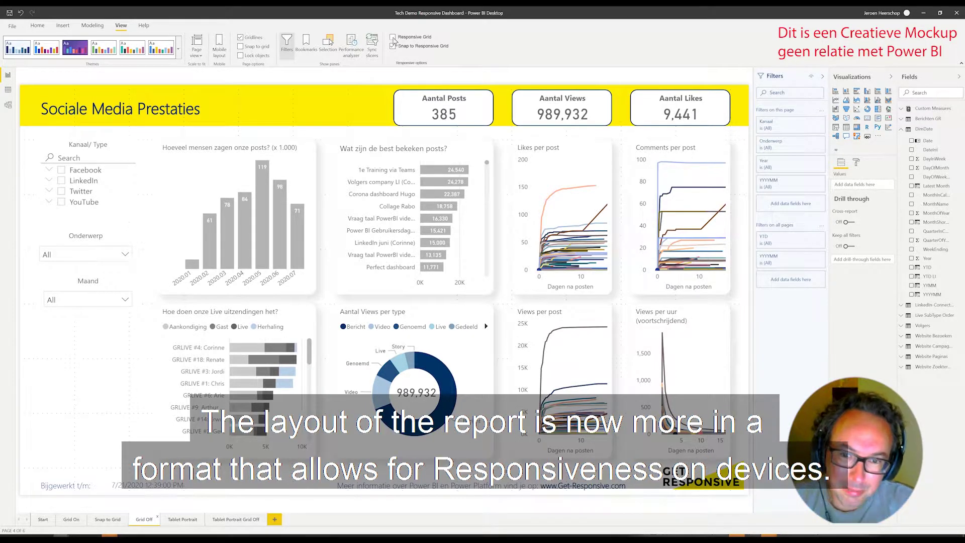
# Step: Select the monthly 'Hoeveel mensen zagen onze posts?' column chart to see its fields
pyautogui.click(202, 154)
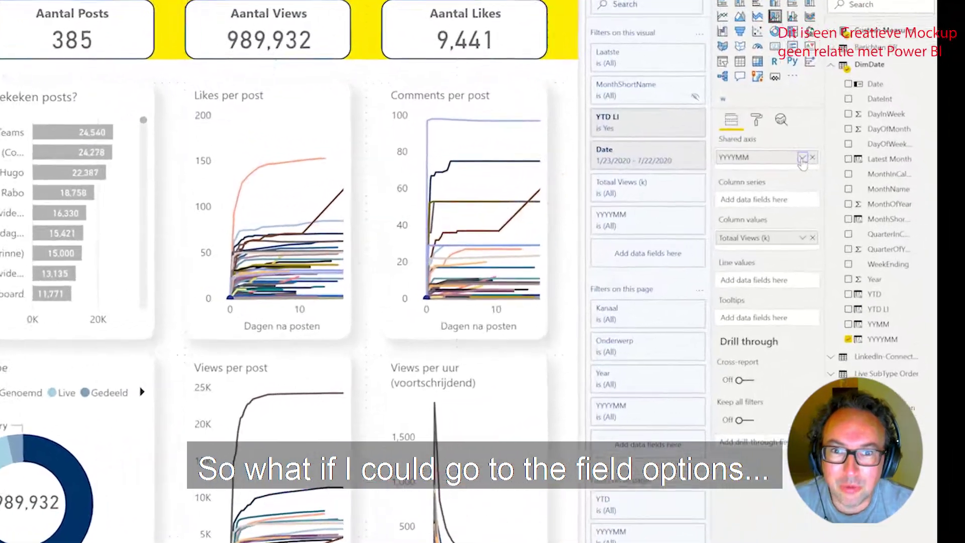
# Step: Open the Responsive Fields settings for the chart's YYYYMM axis field
pyautogui.click(803, 158)
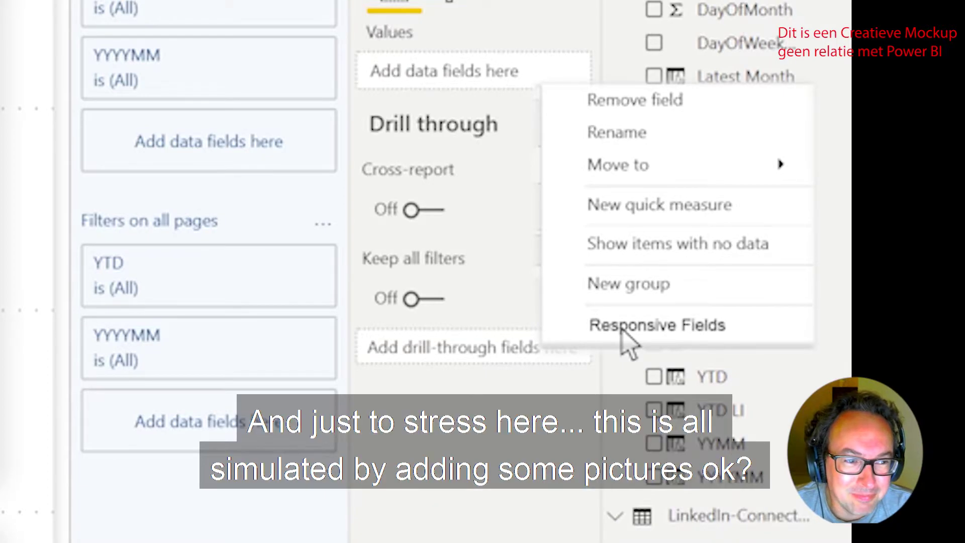
pyautogui.click(623, 334)
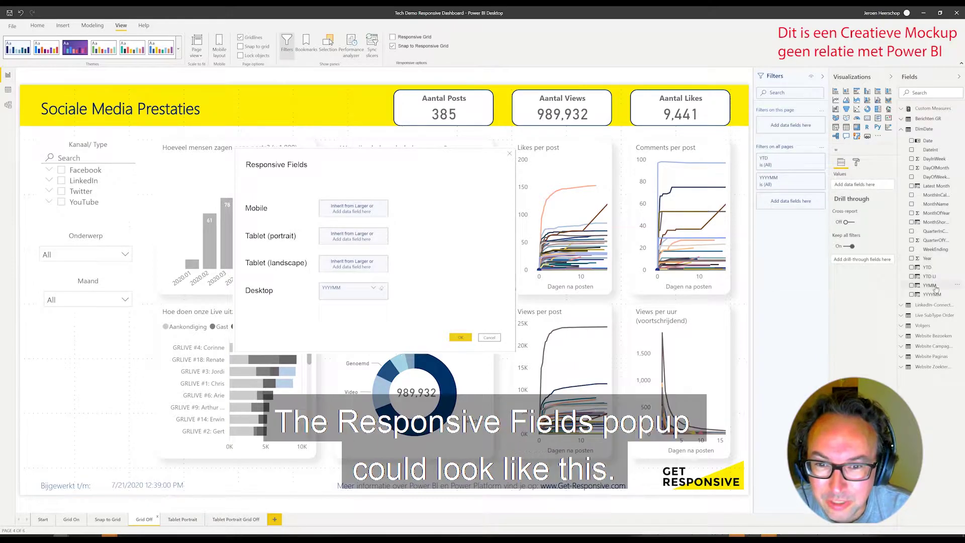
# Step: Assign YYMM as the Tablet (portrait) axis field in Responsive Fields
pyautogui.moveTo(933, 289); pyautogui.dragTo(352, 241)
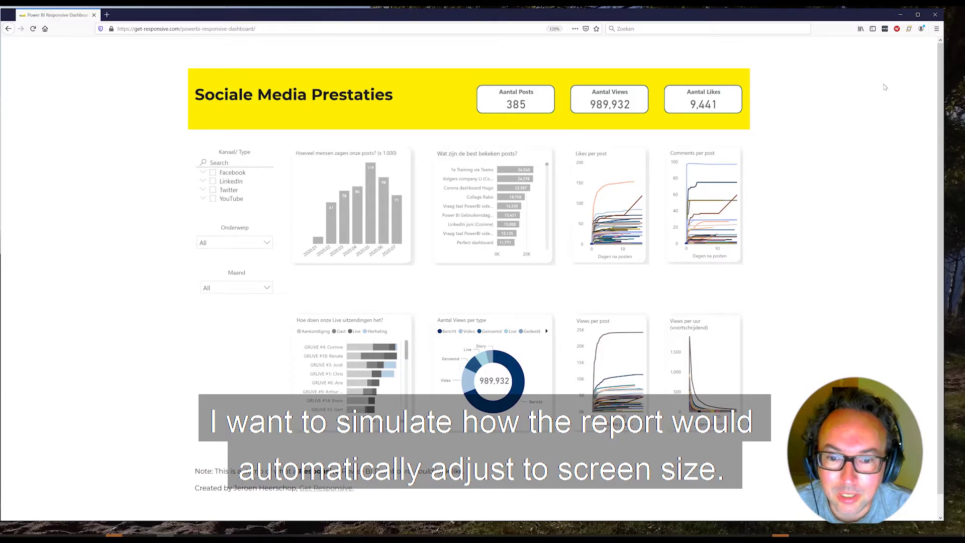
# Step: Narrow the Firefox window to tablet width so the dashboard reflows
pyautogui.moveTo(944, 133); pyautogui.dragTo(425, 155)
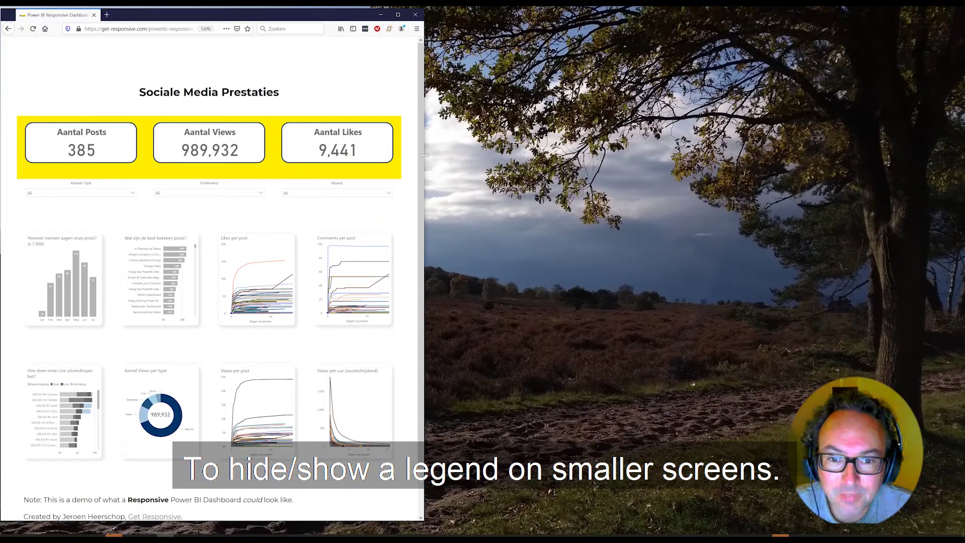
# Step: Shrink the Firefox window to phone width, stacking the visuals in one column
pyautogui.moveTo(425, 172)
pyautogui.mouseDown()
pyautogui.moveTo(810, 220)
pyautogui.moveTo(386, 223)
pyautogui.mouseUp()
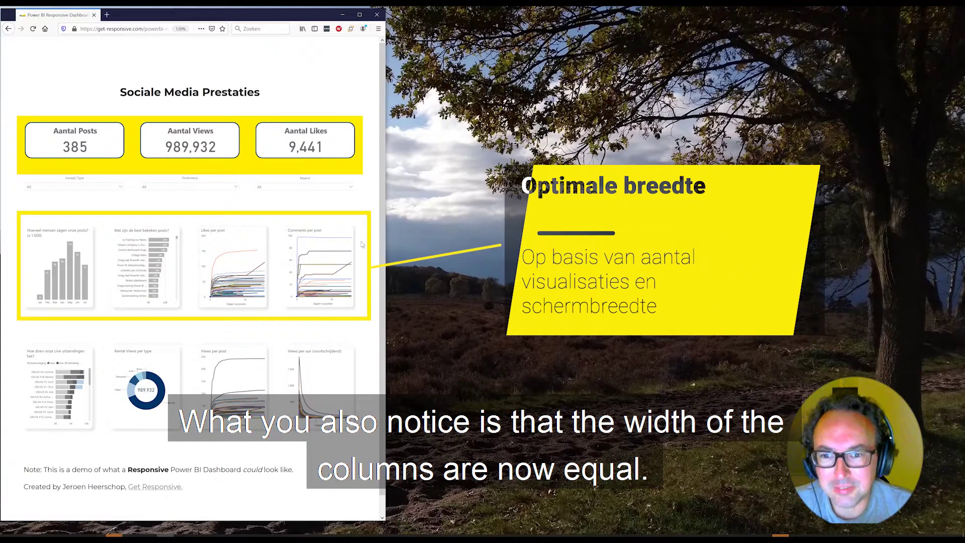
pyautogui.moveTo(385, 243); pyautogui.dragTo(184, 242)
# Step: Scroll through the single-column mobile layout, then widen the browser window again
pyautogui.scroll(-5, 90, 176)
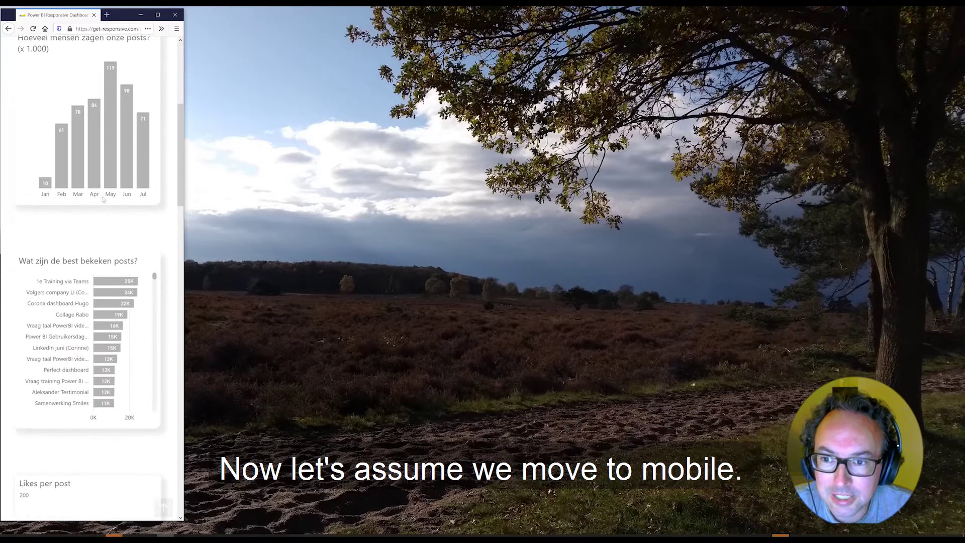
pyautogui.scroll(-3, 98, 188)
pyautogui.scroll(-3, 105, 199)
pyautogui.scroll(-5, 105, 199)
pyautogui.scroll(-5, 105, 199)
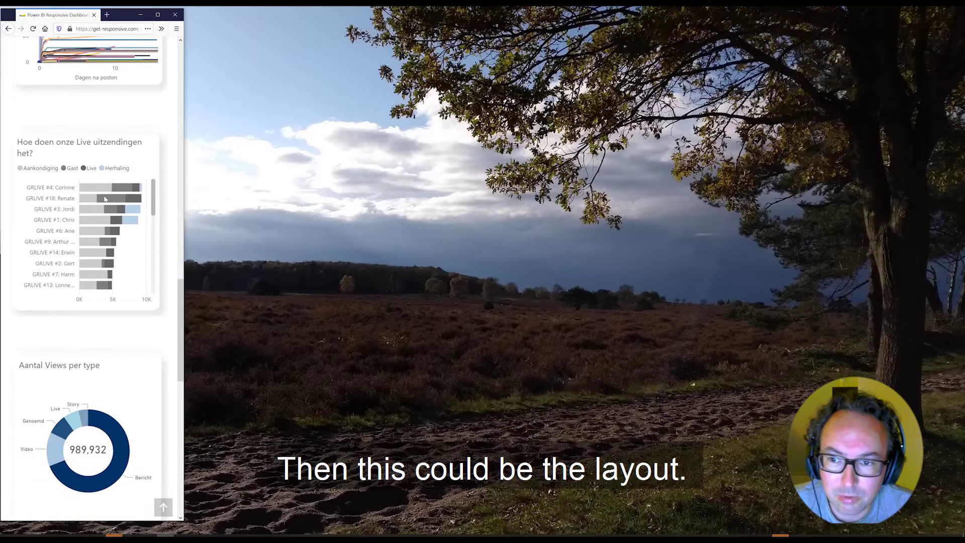
pyautogui.scroll(-4, 105, 199)
pyautogui.scroll(-4, 105, 200)
pyautogui.scroll(-3, 105, 199)
pyautogui.scroll(1, 105, 200)
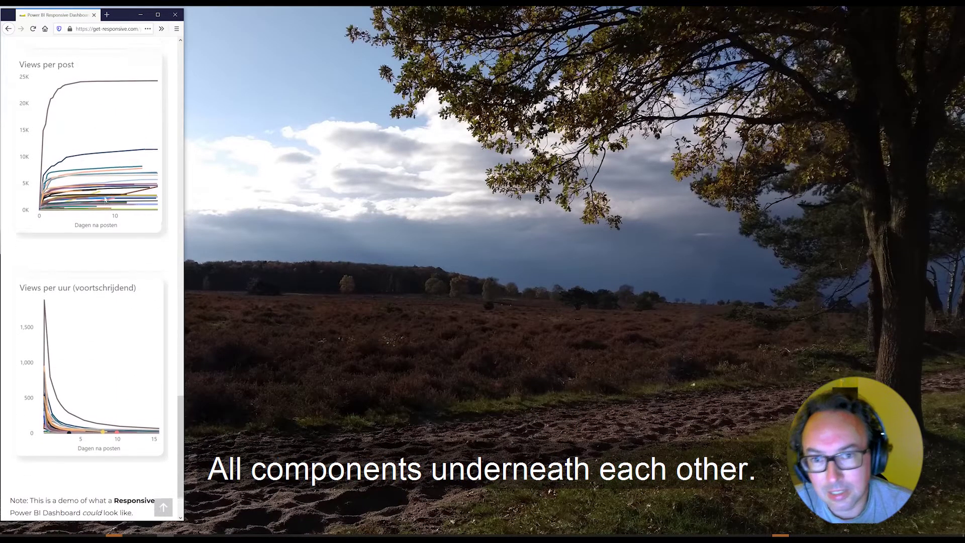
pyautogui.scroll(9, 105, 200)
pyautogui.scroll(7, 104, 201)
pyautogui.scroll(5, 104, 200)
pyautogui.scroll(8, 104, 201)
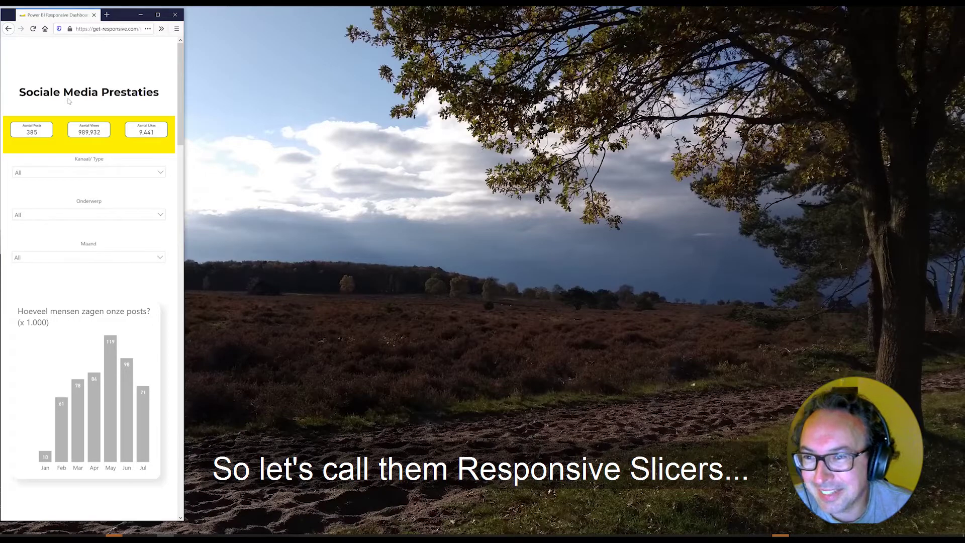
pyautogui.scroll(-4, 77, 244)
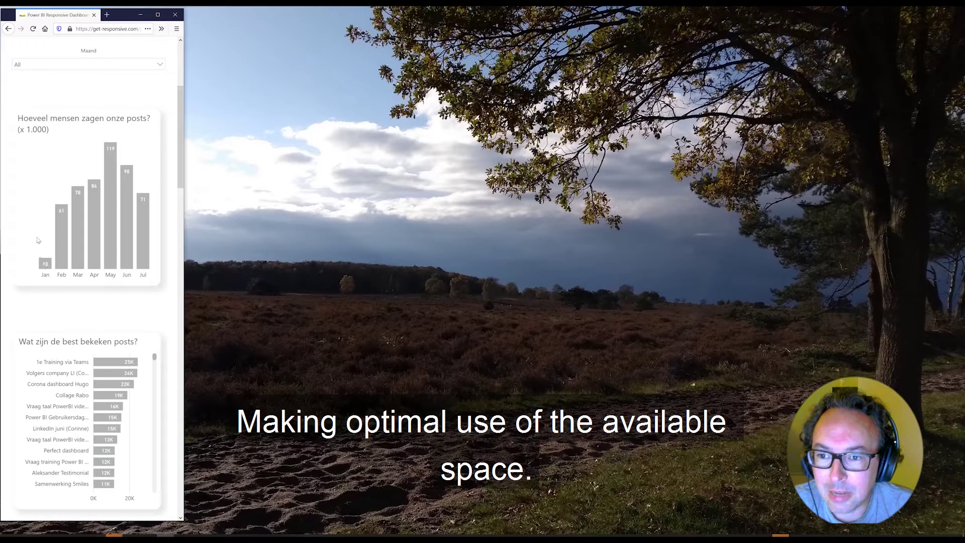
pyautogui.scroll(-2, 37, 240)
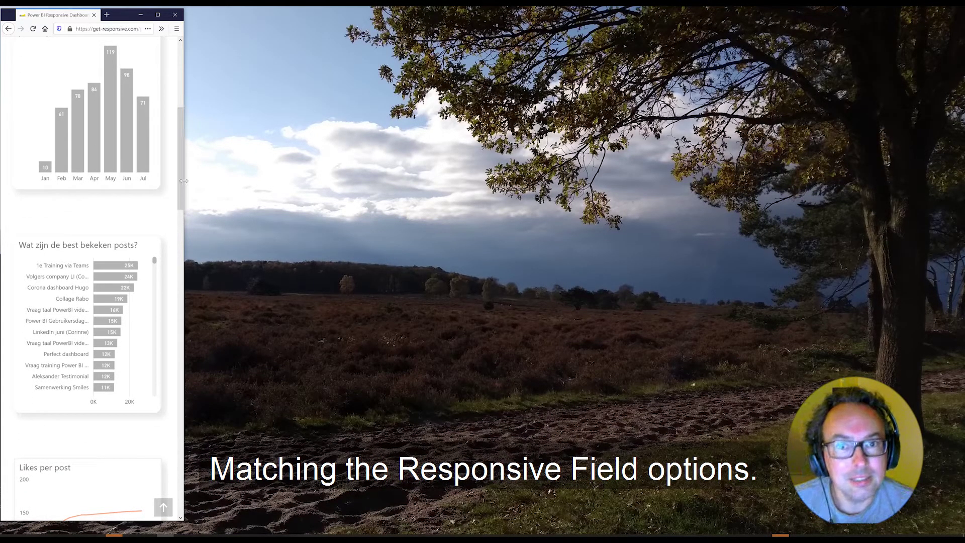
pyautogui.moveTo(184, 180)
pyautogui.mouseDown()
pyautogui.moveTo(536, 226)
pyautogui.moveTo(198, 226)
pyautogui.moveTo(945, 299)
pyautogui.mouseUp()
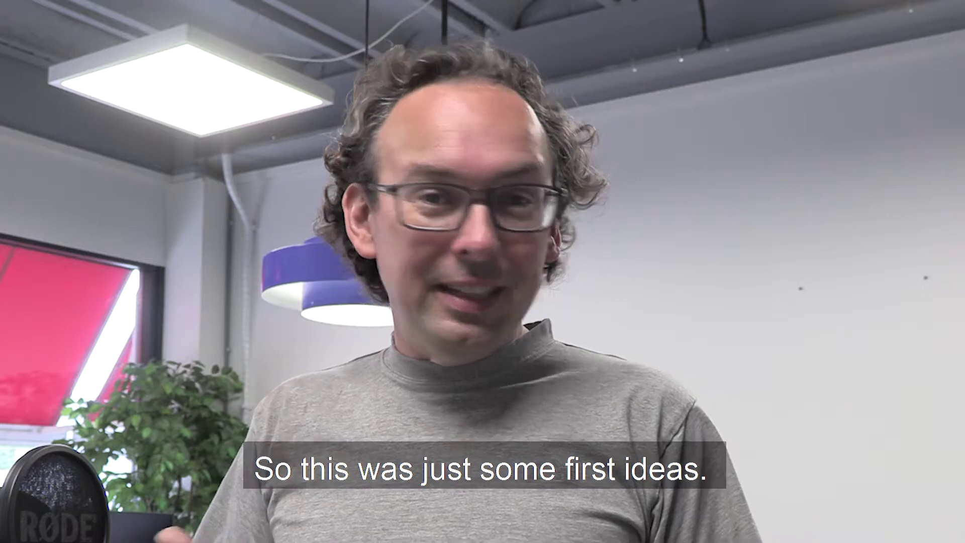